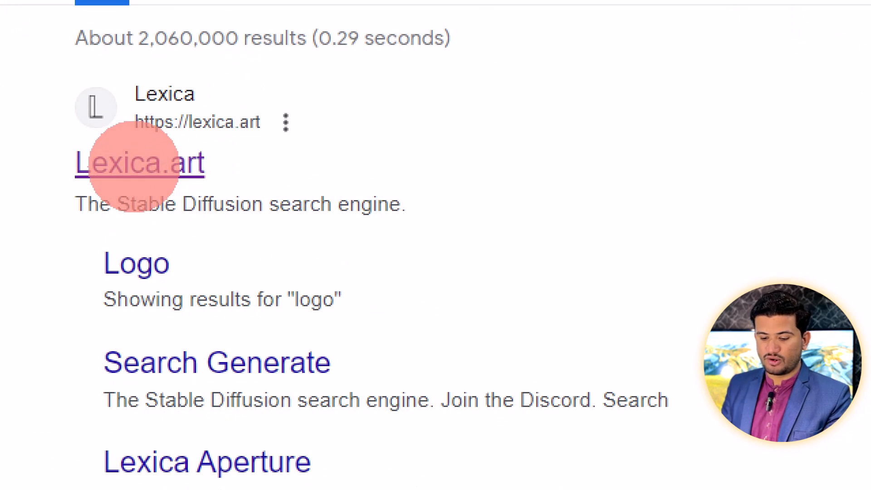
Go to the Lexica.art site from the search results and open the gallery's red rose image in a new tab
click(135, 166)
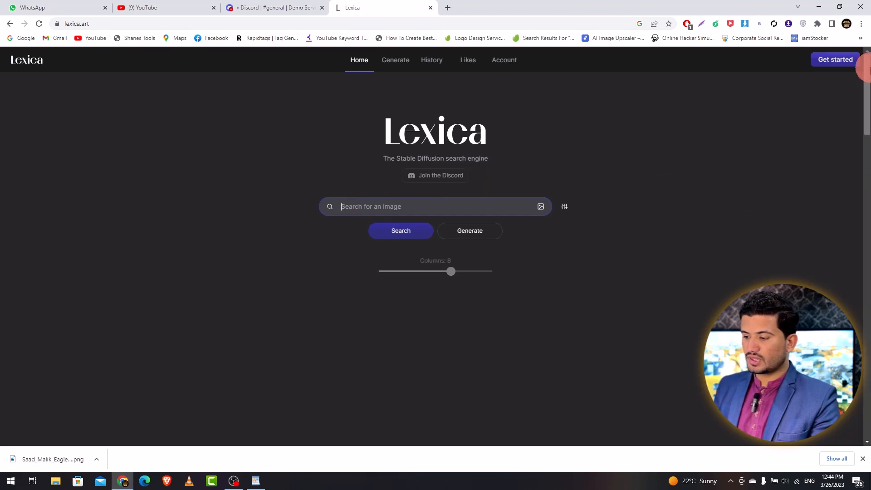
drag(867, 81, 858, 337)
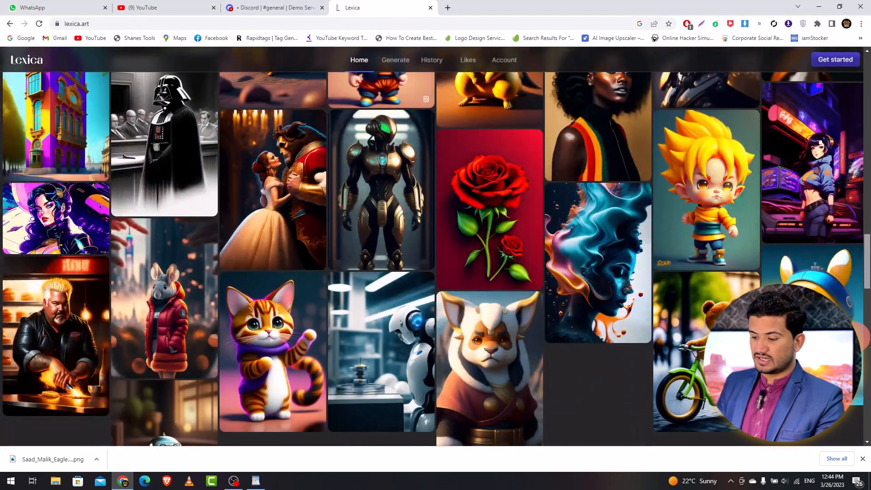
right_click(491, 176)
click(505, 182)
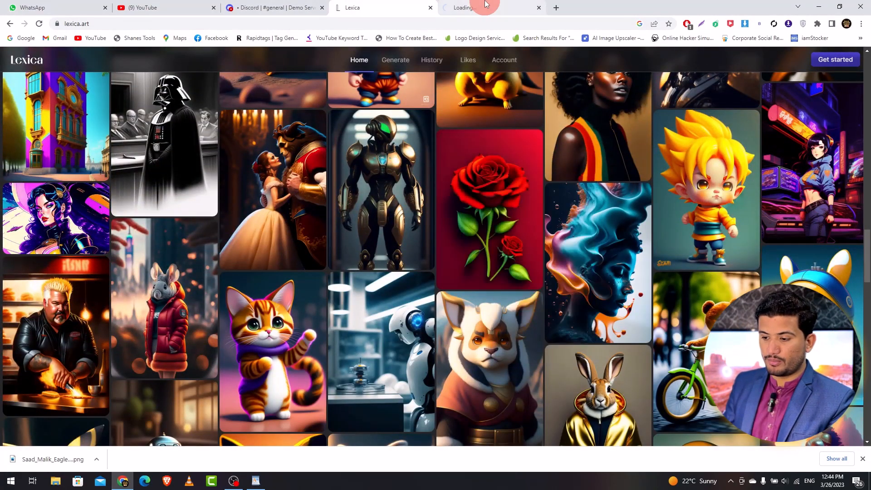
drag(869, 271, 864, 207)
click(503, 4)
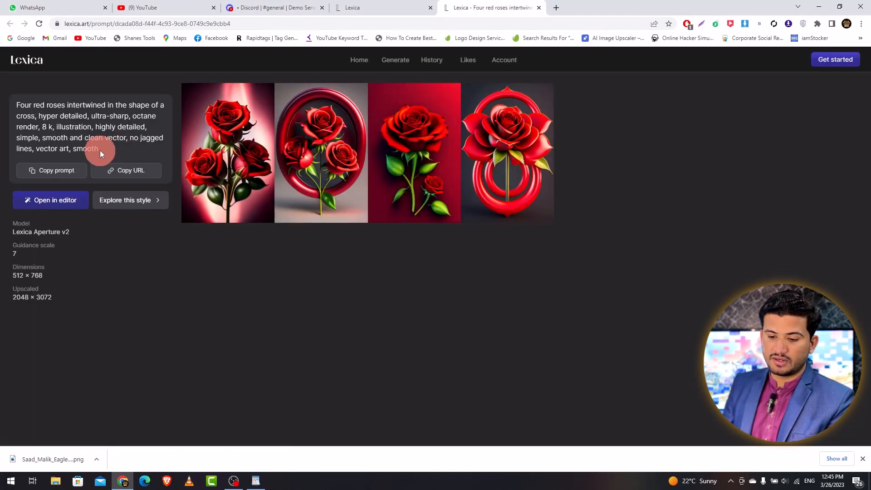
drag(100, 151, 24, 108)
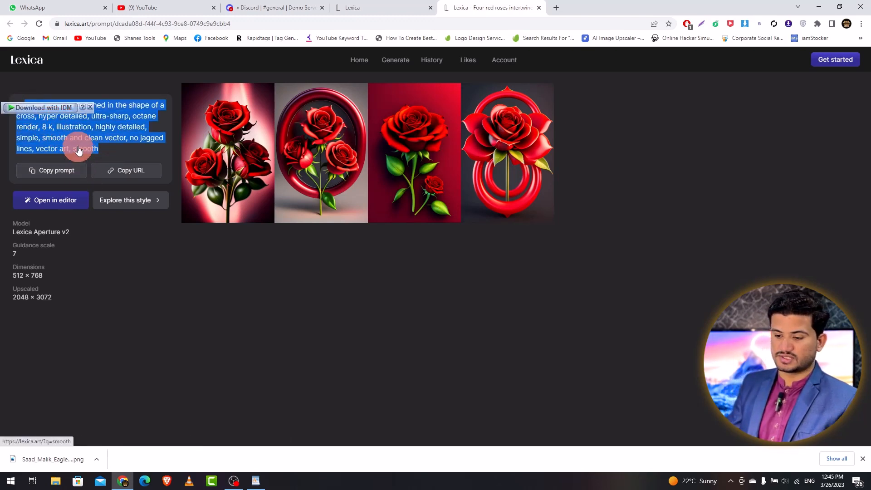
right_click(77, 131)
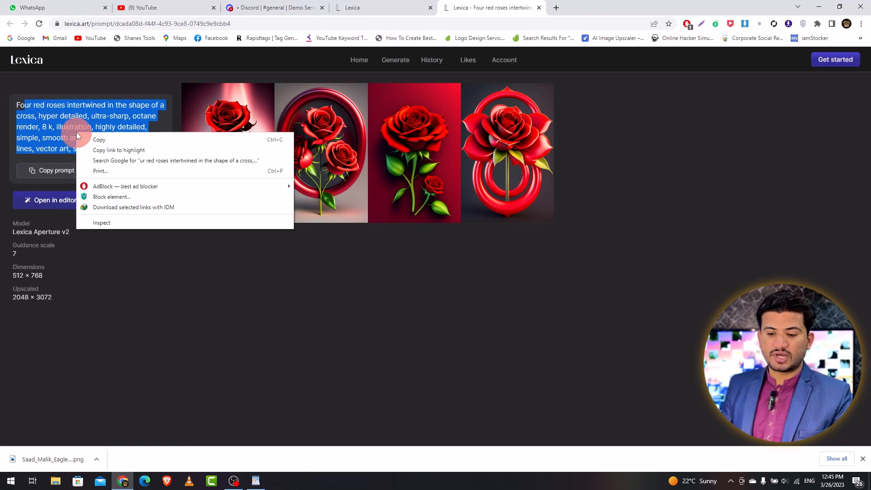
click(104, 137)
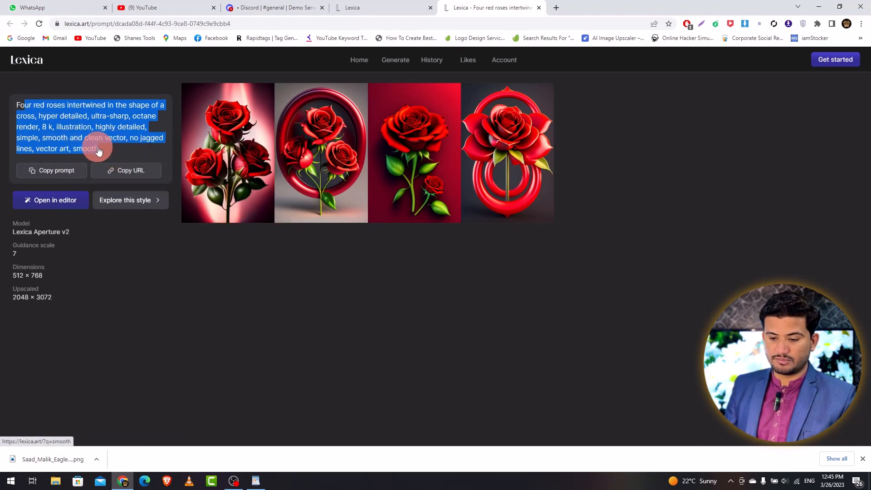
click(63, 142)
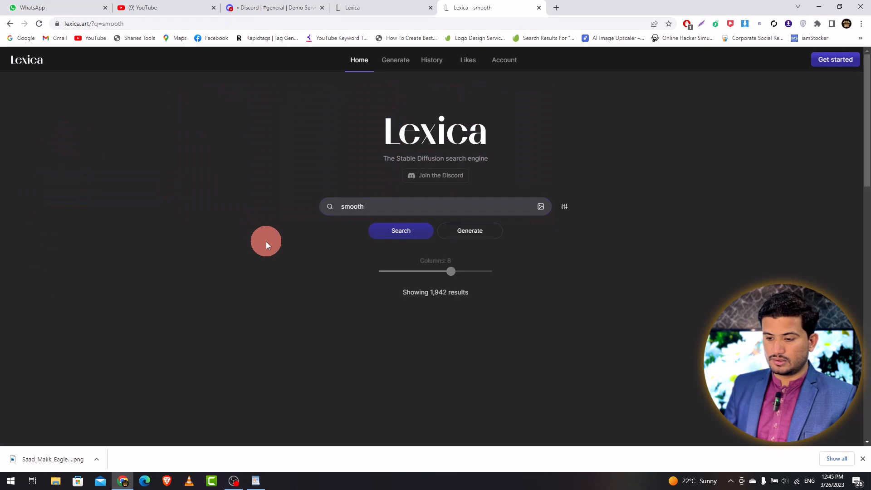
click(9, 24)
Copy the full "Four red roses intertwined in the shape of a cross" prompt and switch to Discord's #general channel
click(57, 172)
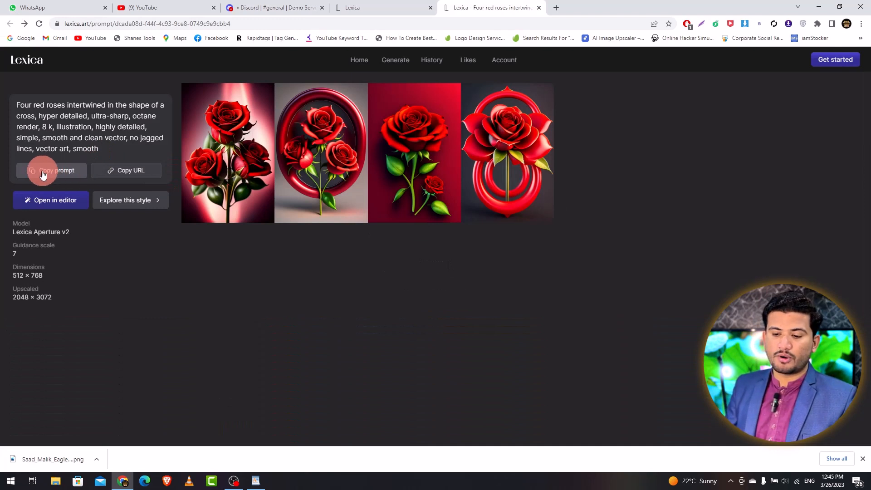
click(58, 174)
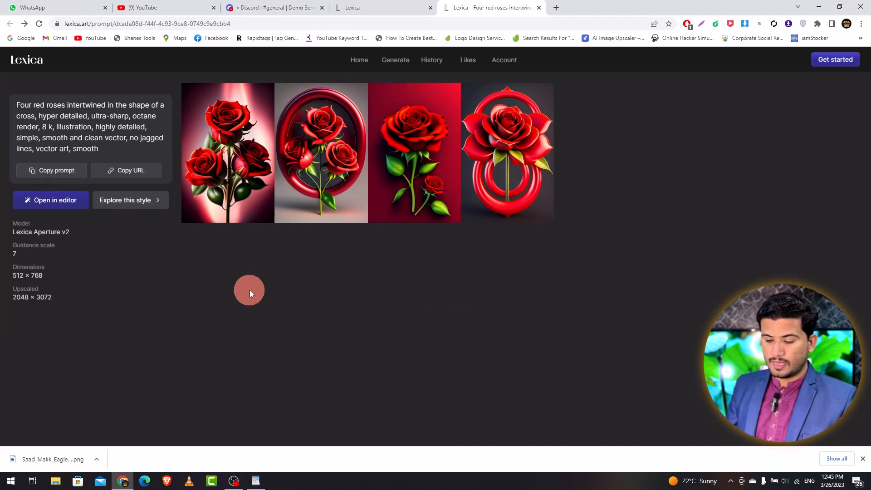
click(299, 4)
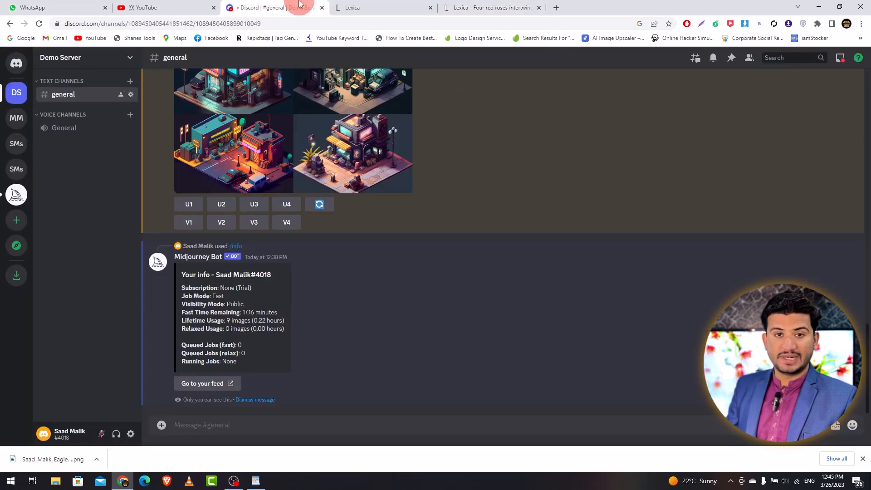
click(200, 421)
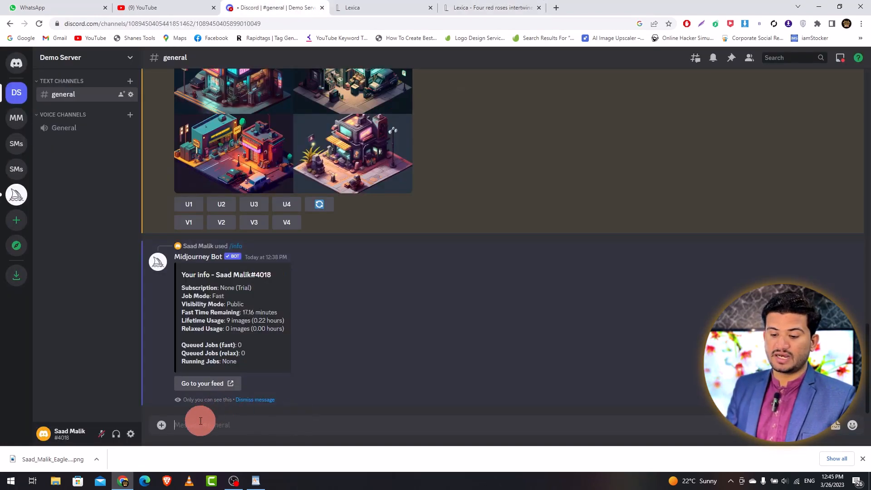
text(/ima)
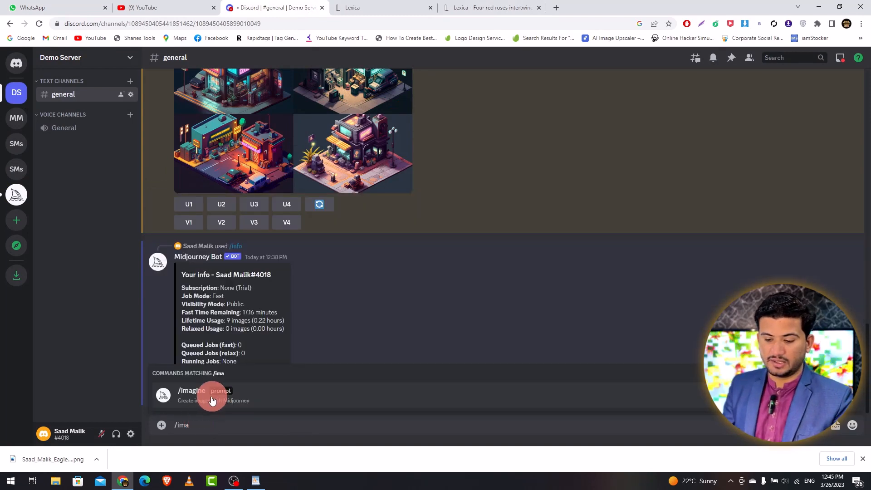
click(210, 398)
key(ctrl+v)
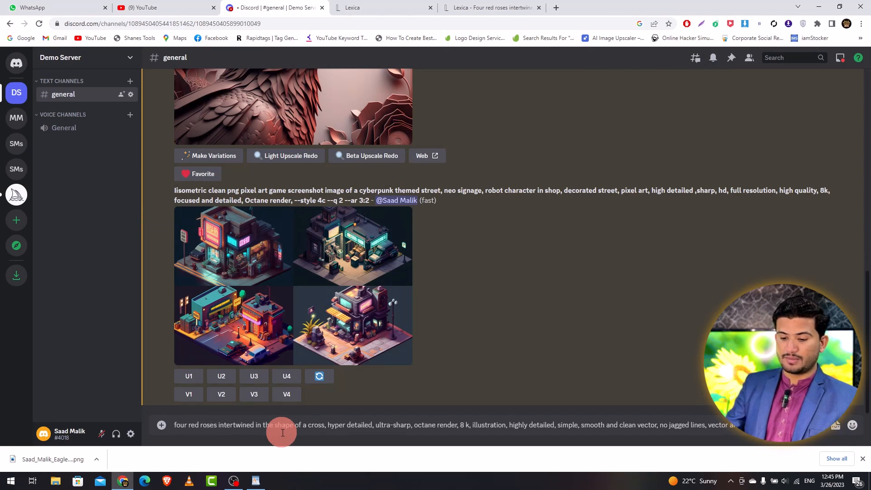
key(ctrl+a)
key(BackSpace)
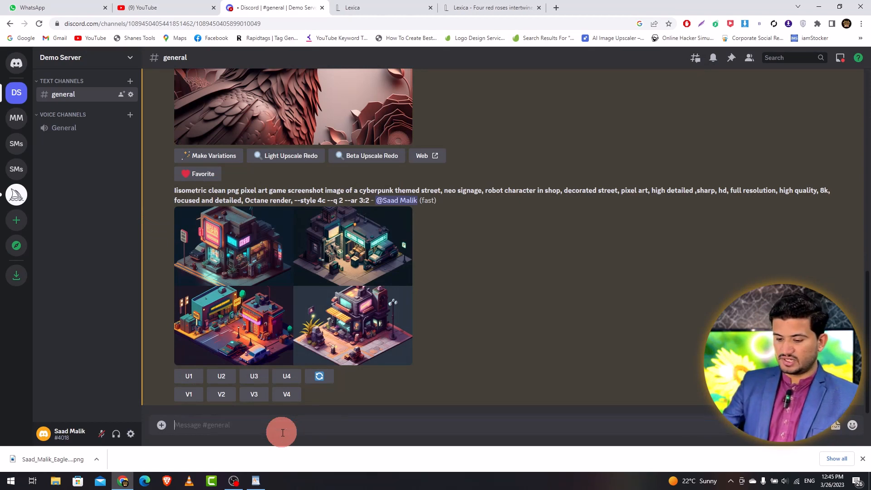
Send an /imagine command to the Midjourney Bot in #general using the copied four red roses prompt
text(/)
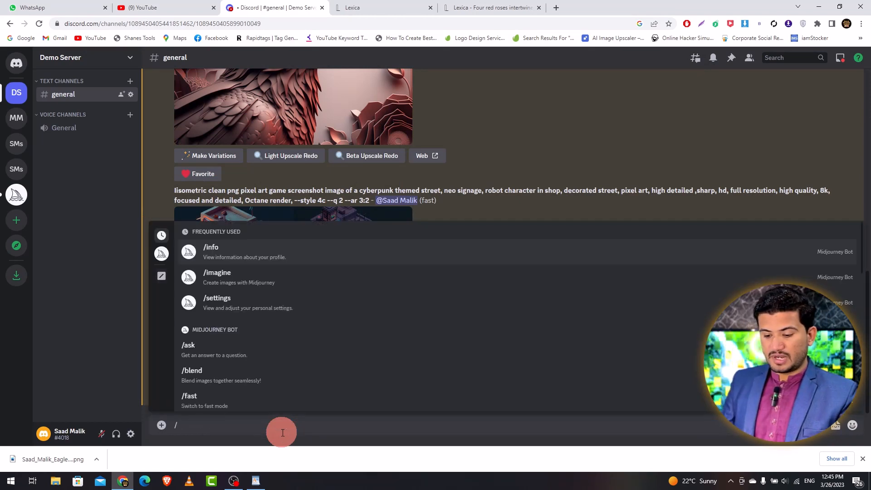
text(ima)
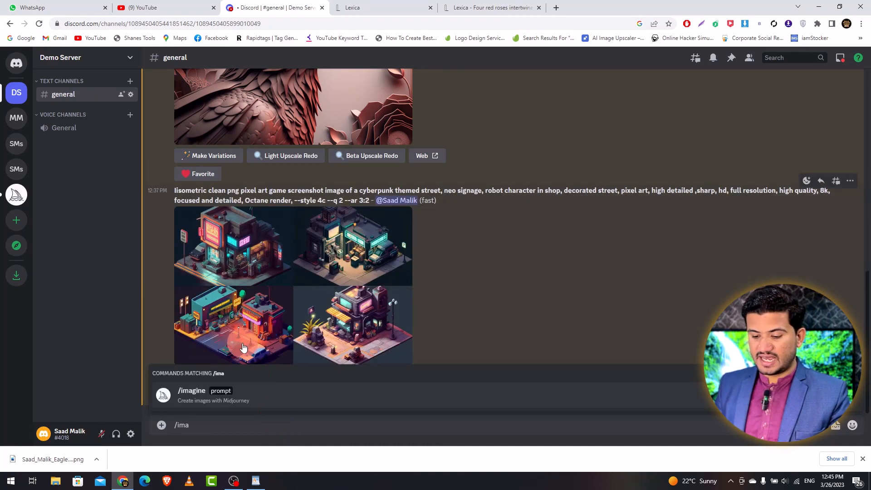
click(260, 396)
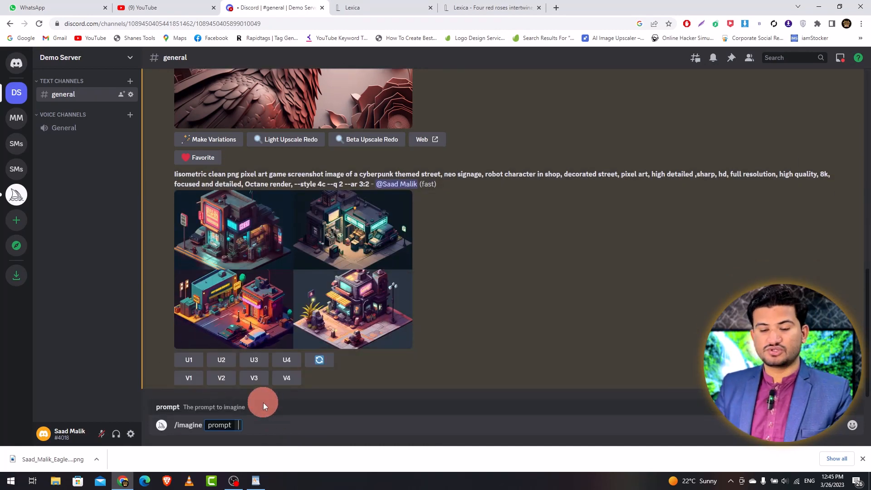
key(ctrl+v)
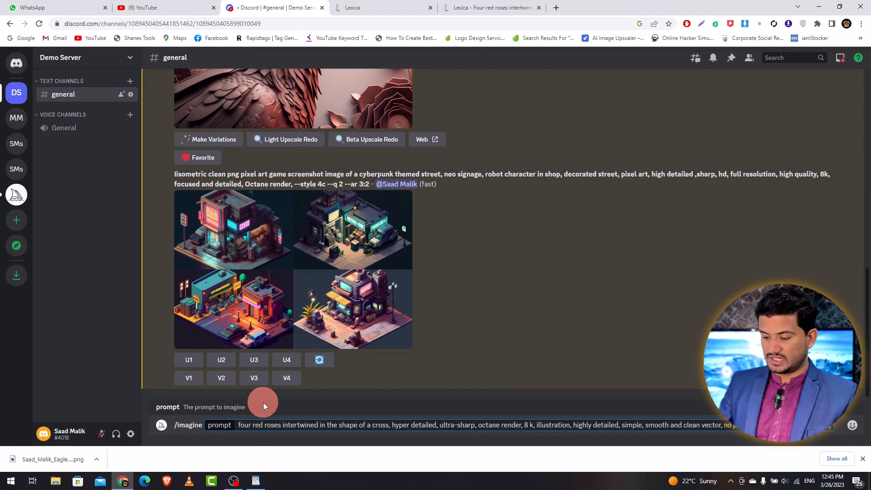
key(Return)
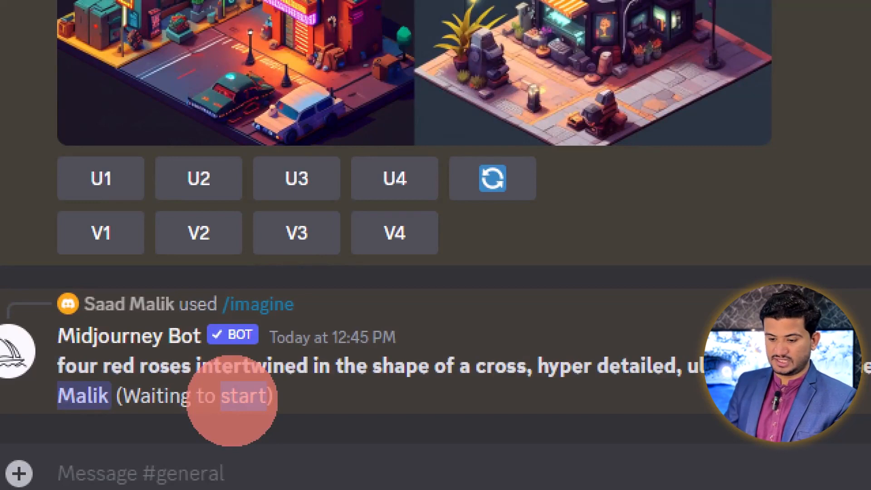
key(super)
click(808, 124)
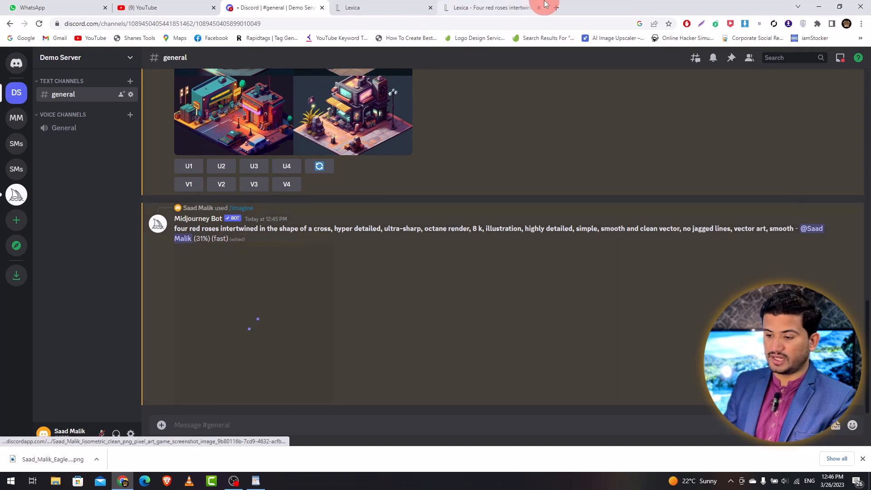
Back on Lexica, open the exhausted Pepe the frog soldier image in a new tab and copy its prompt
click(396, 8)
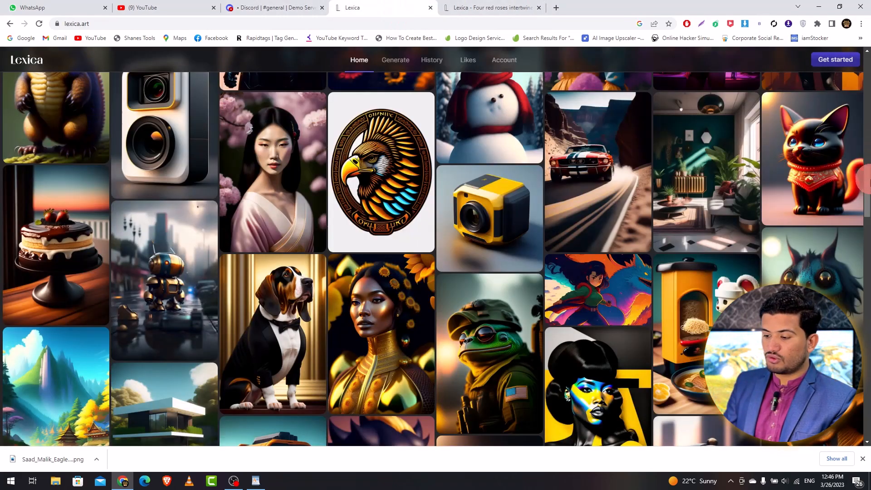
drag(867, 180, 868, 444)
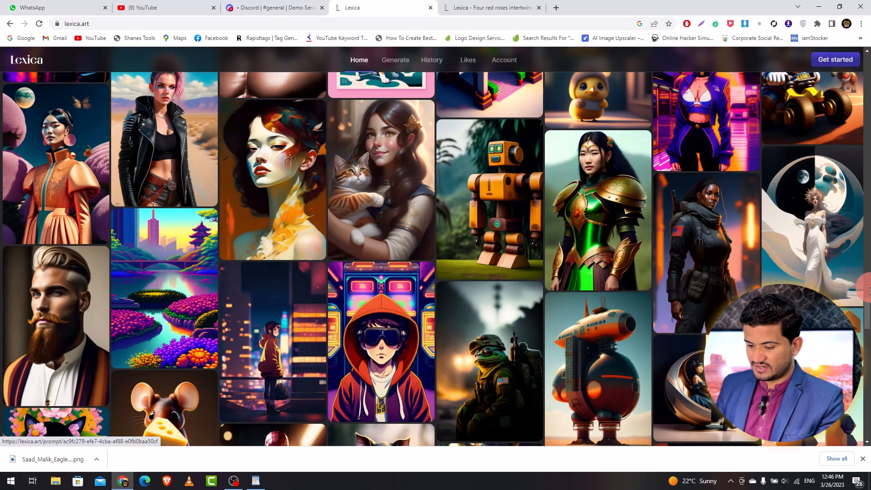
click(479, 355)
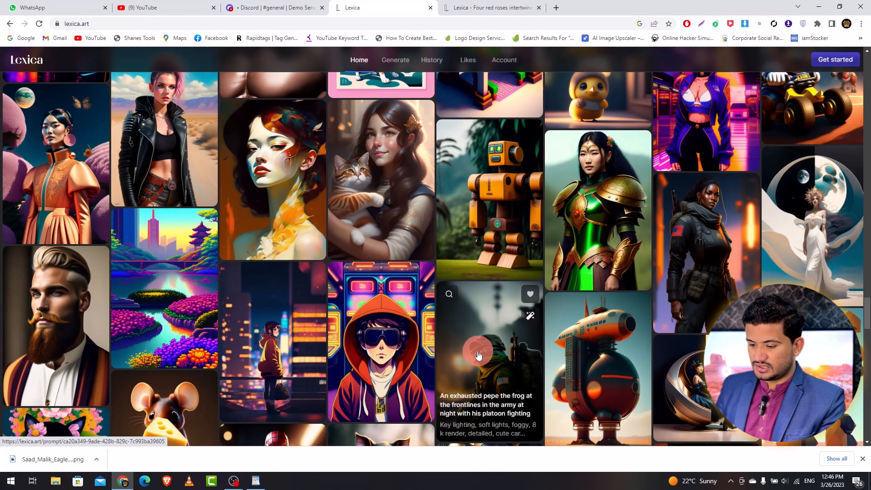
right_click(478, 356)
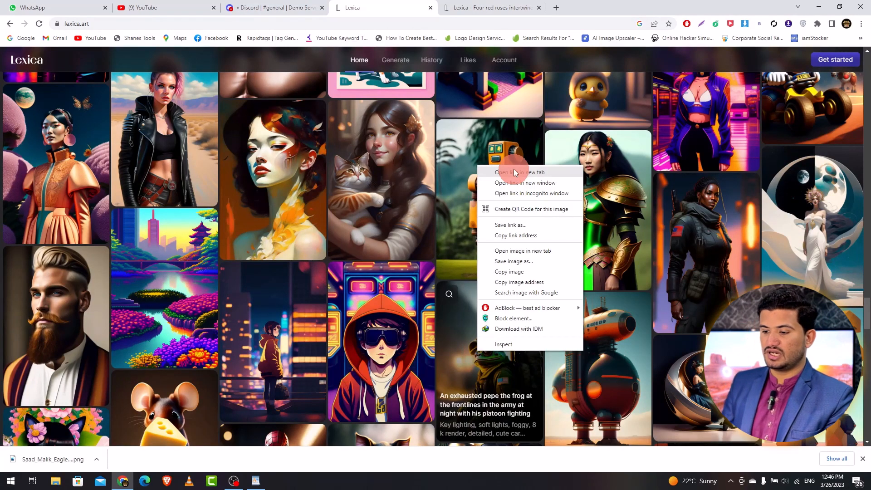
click(513, 172)
click(494, 3)
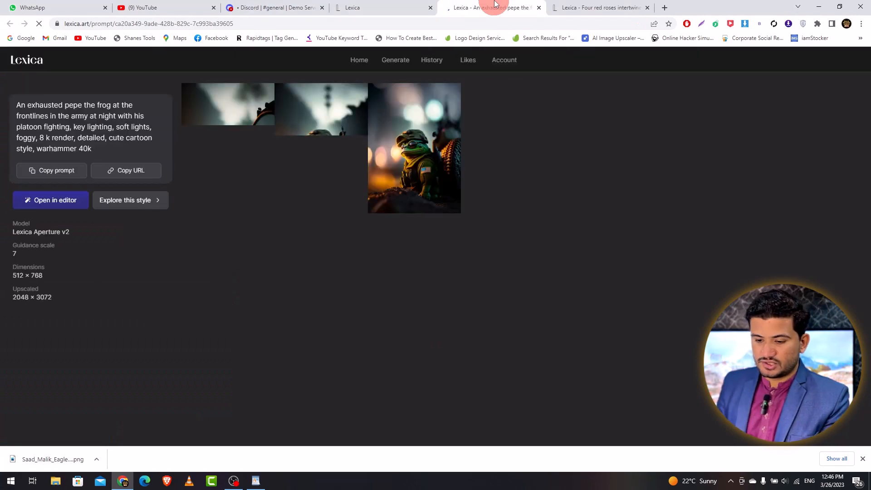
click(50, 172)
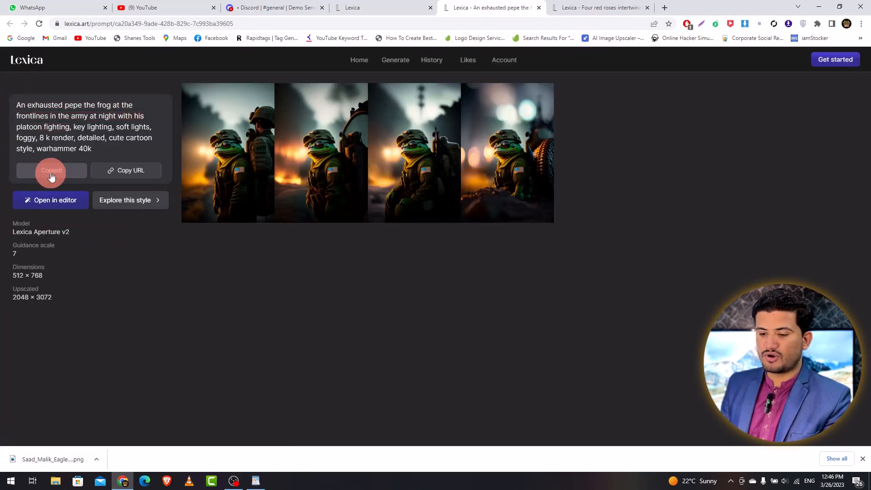
Switch to Discord, inspect the generated red roses grid enlarged in the browser, and return to the #general channel
click(272, 7)
click(563, 339)
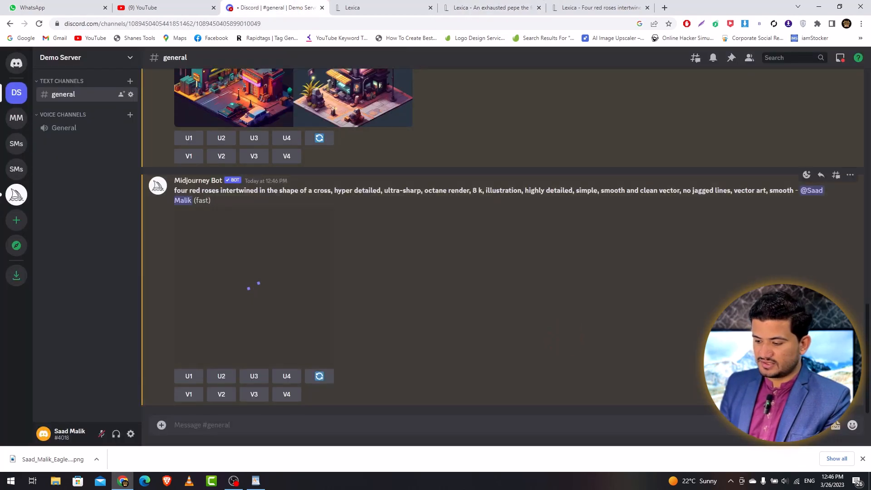
click(230, 254)
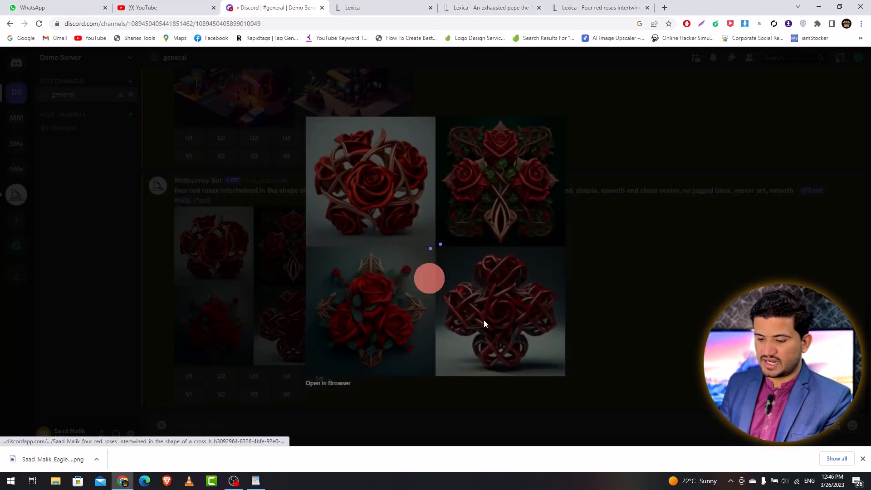
click(336, 383)
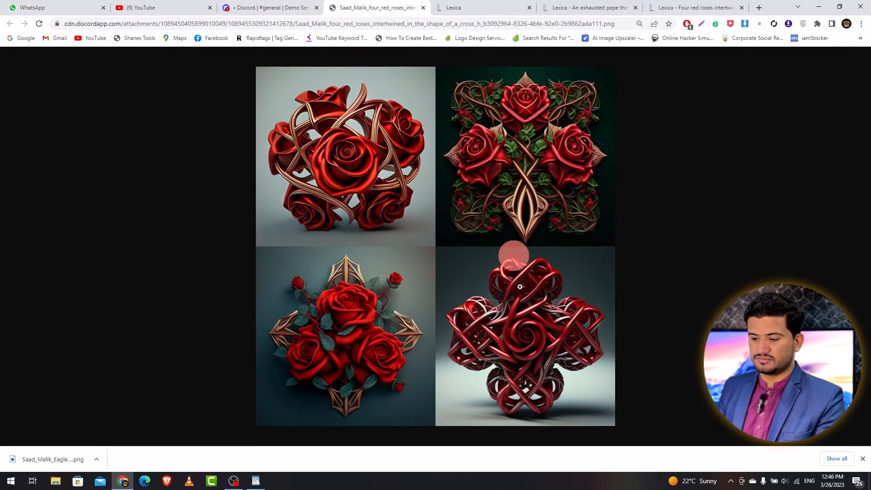
key(ctrl+plus)
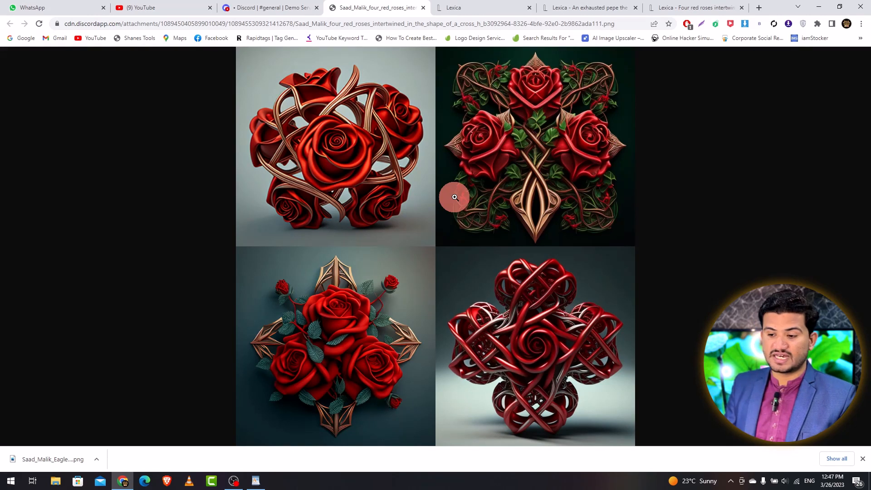
click(298, 4)
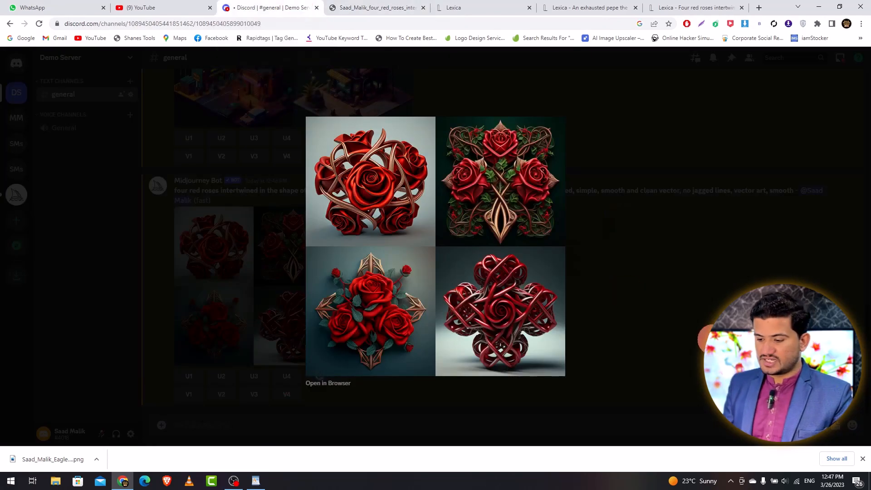
click(705, 338)
Send an /imagine command in #general with the copied exhausted Pepe the frog prompt and dismiss the Boost Progress Bar notice
click(169, 433)
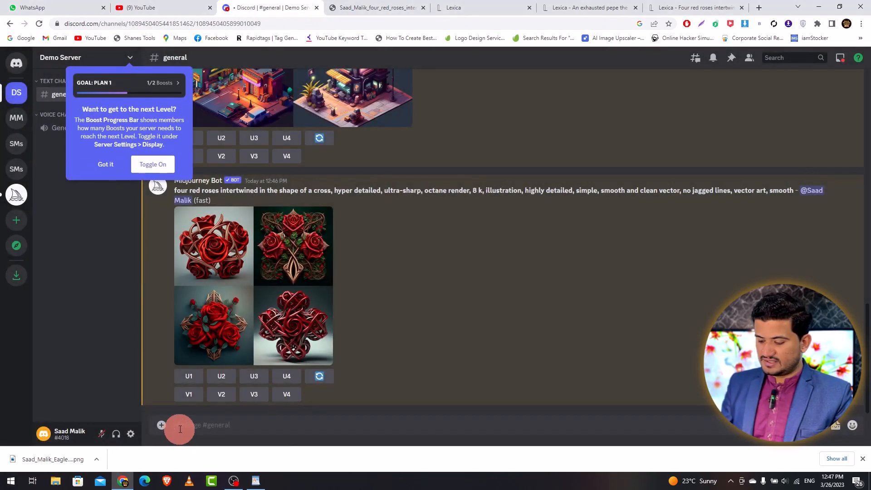
text(/imagine)
click(207, 395)
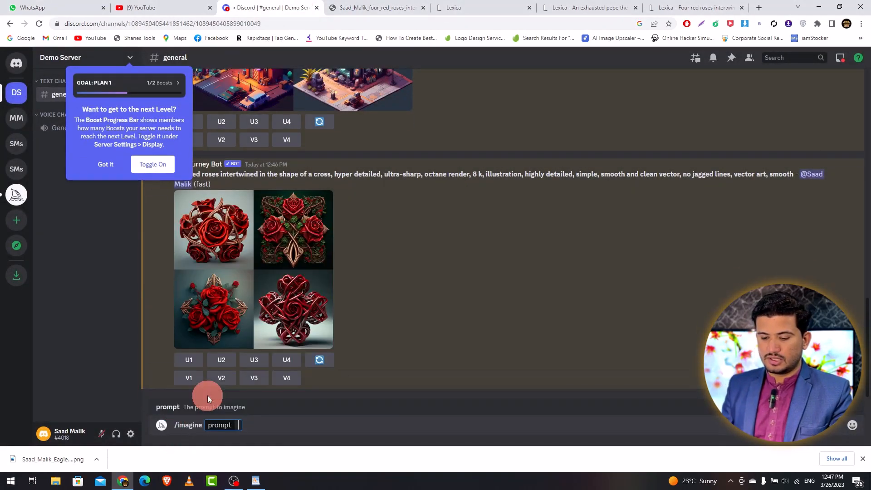
key(ctrl+v)
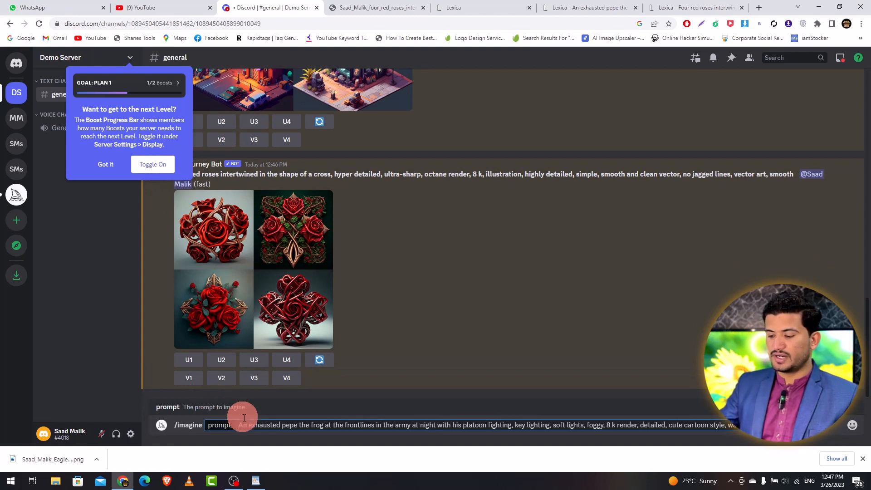
key(Return)
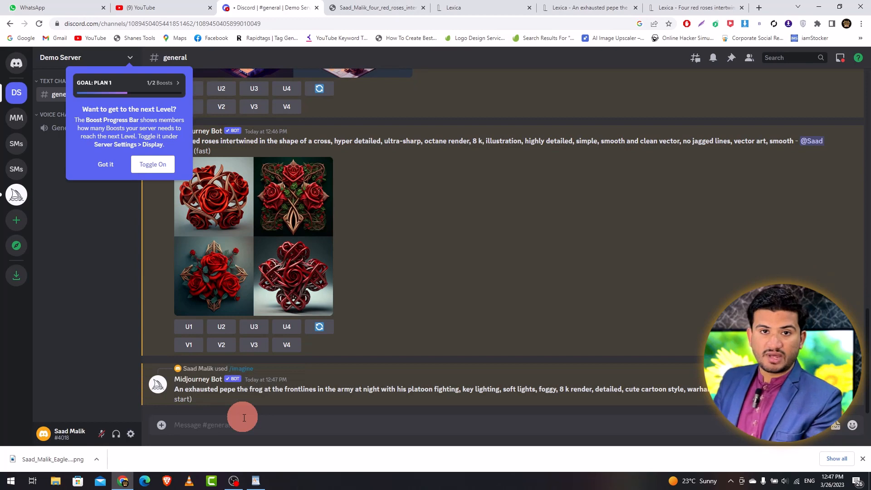
click(107, 166)
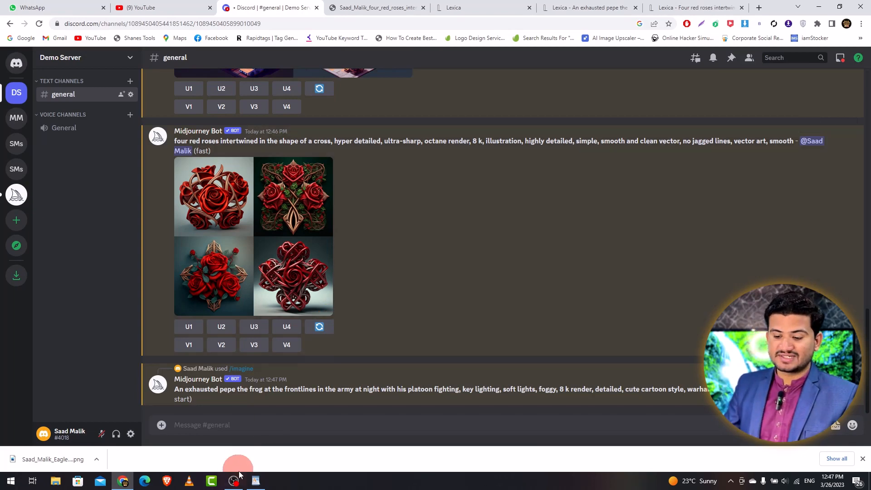
Switch to the Promt document in WordPad and examine the quality keywords and the --style, --q and --ar parameters in its last prompt
click(256, 480)
drag(291, 243, 235, 243)
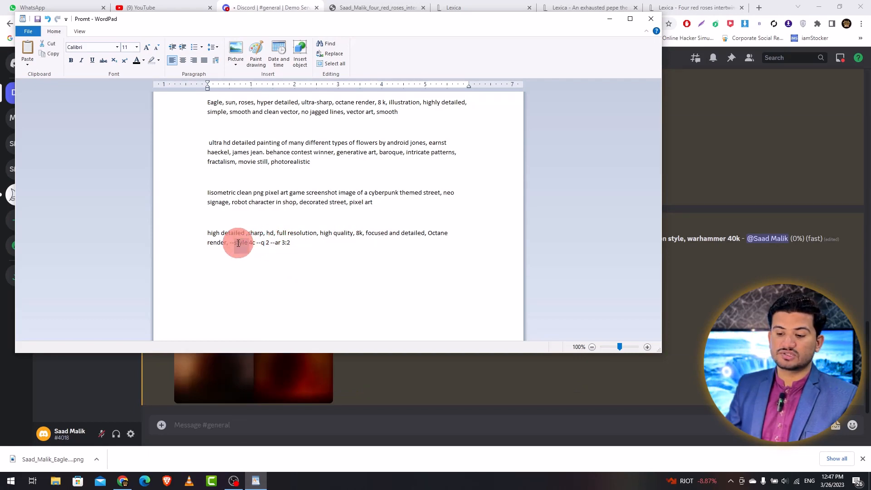
click(266, 256)
double_click(429, 231)
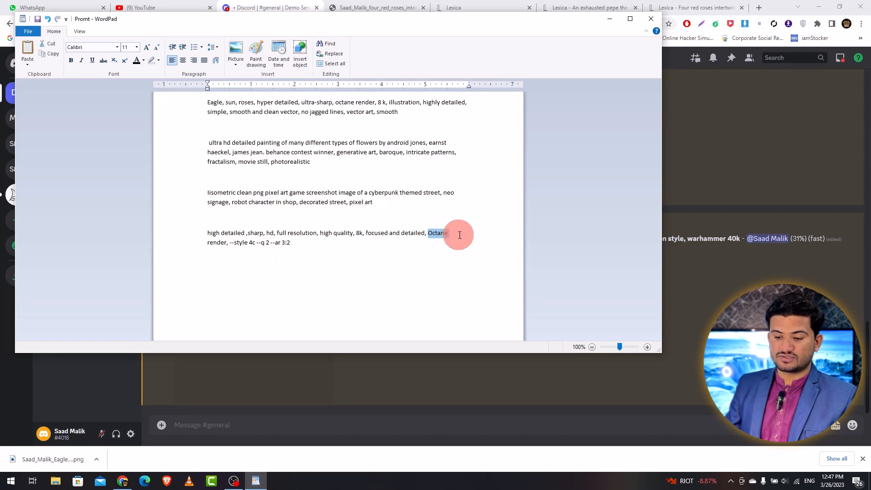
click(323, 225)
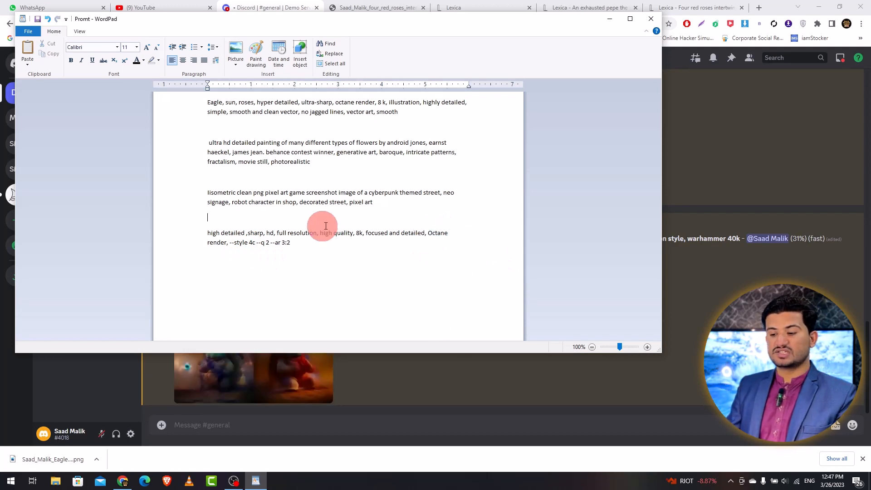
click(520, 397)
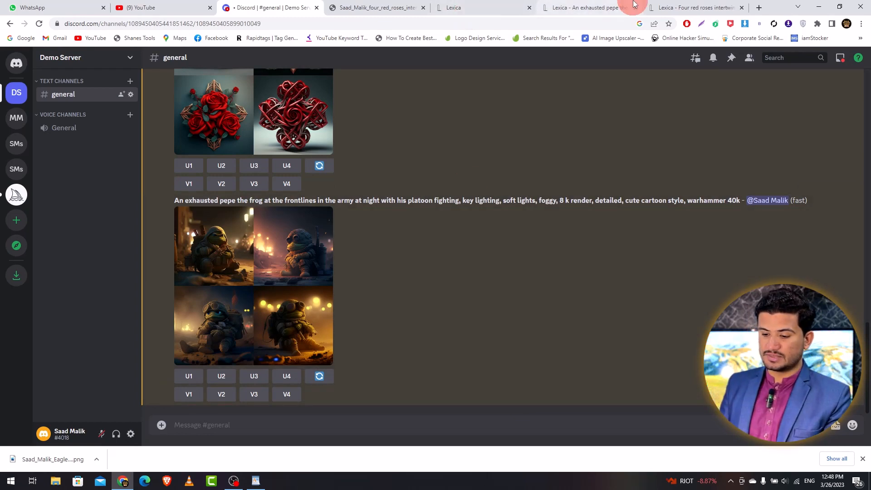
Inspect the generated Pepe the frog grid at full size in the browser, return to Discord and close the image preview
click(275, 274)
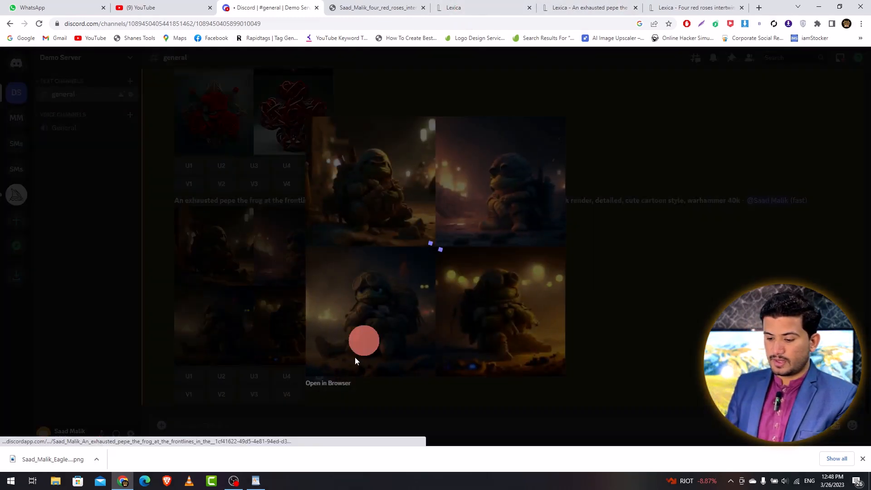
click(328, 383)
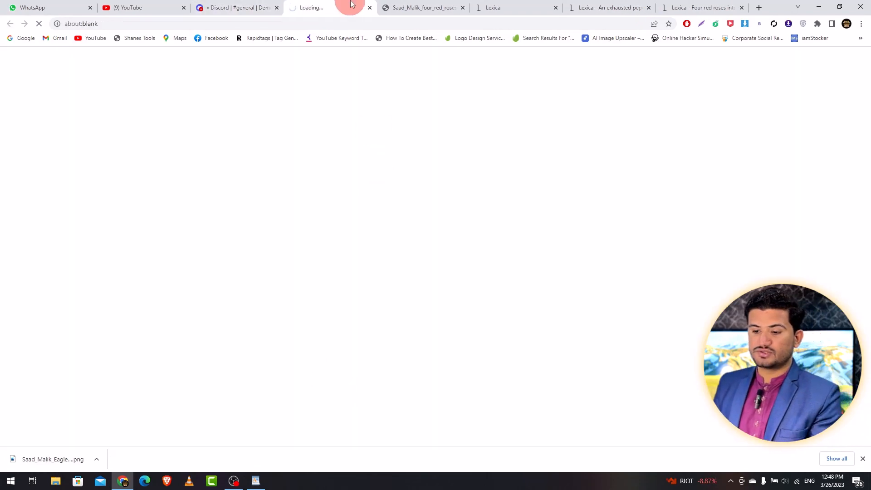
click(229, 7)
click(332, 7)
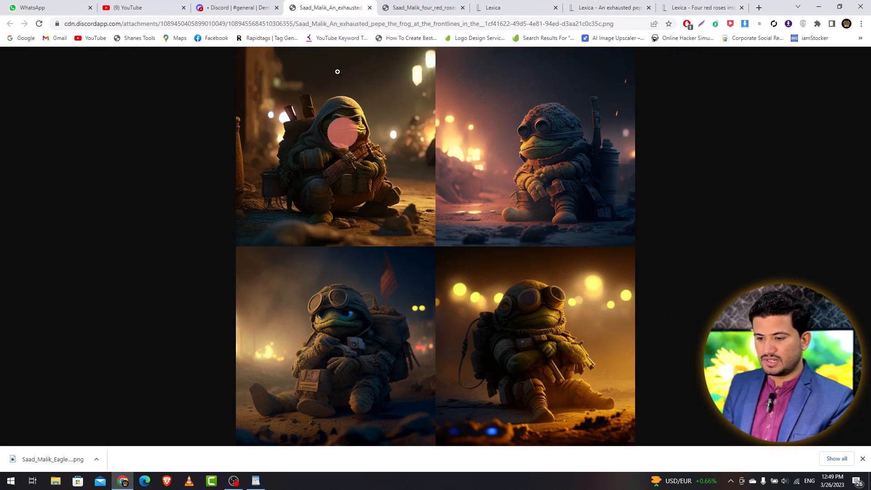
click(245, 7)
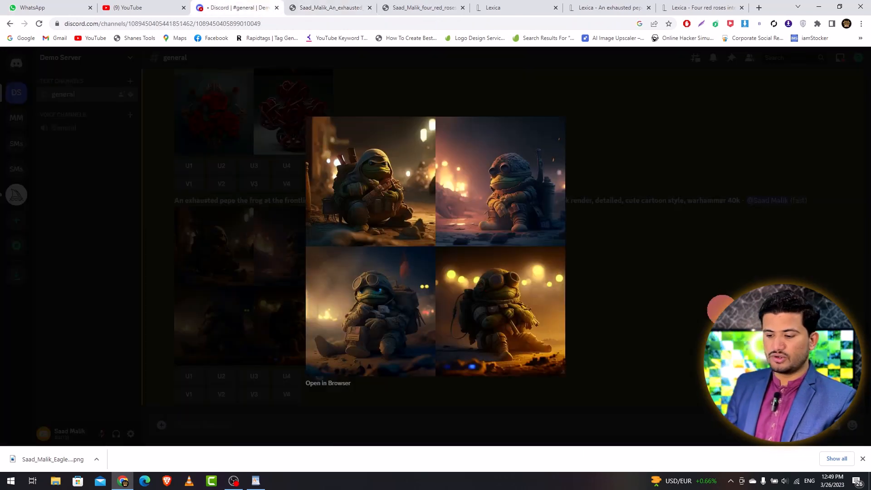
click(720, 309)
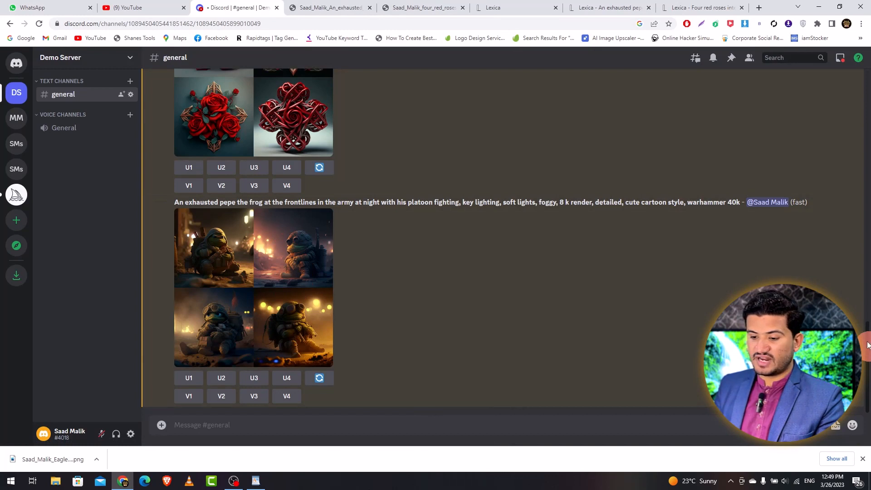
Upscale the third image of the four red roses grid and go to the newest message in #general
scroll(866, 335, up, 2)
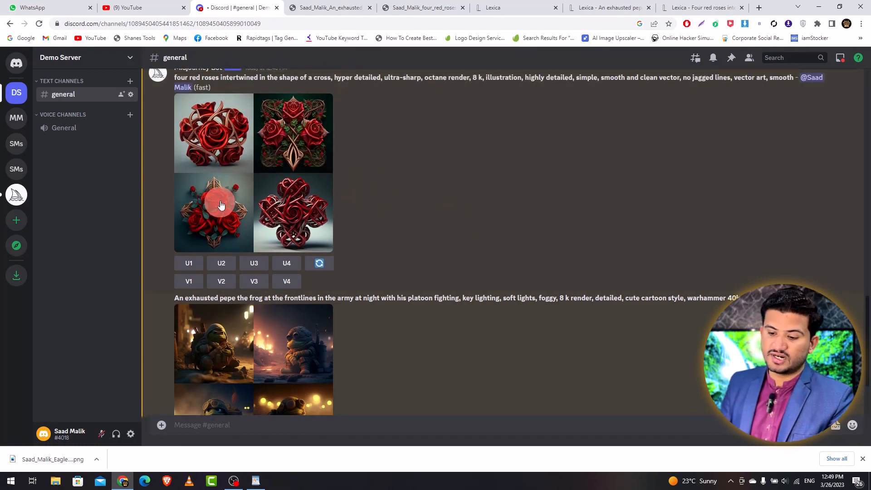
click(254, 263)
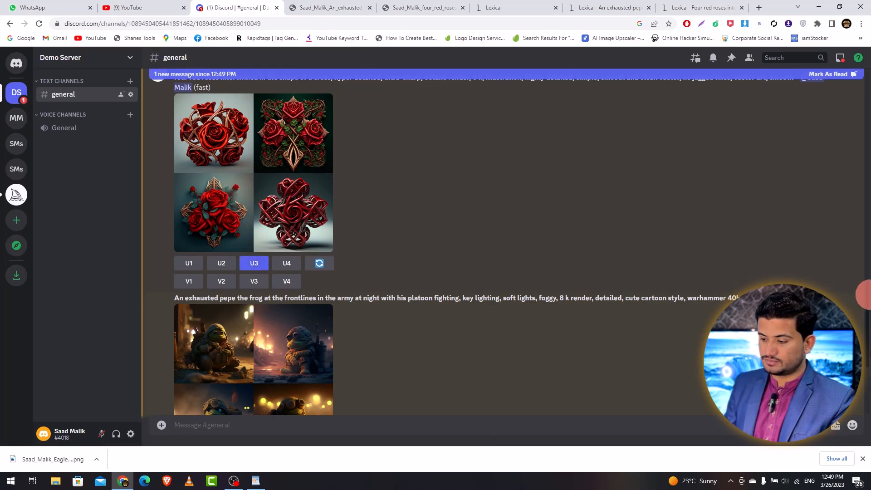
drag(867, 340, 868, 388)
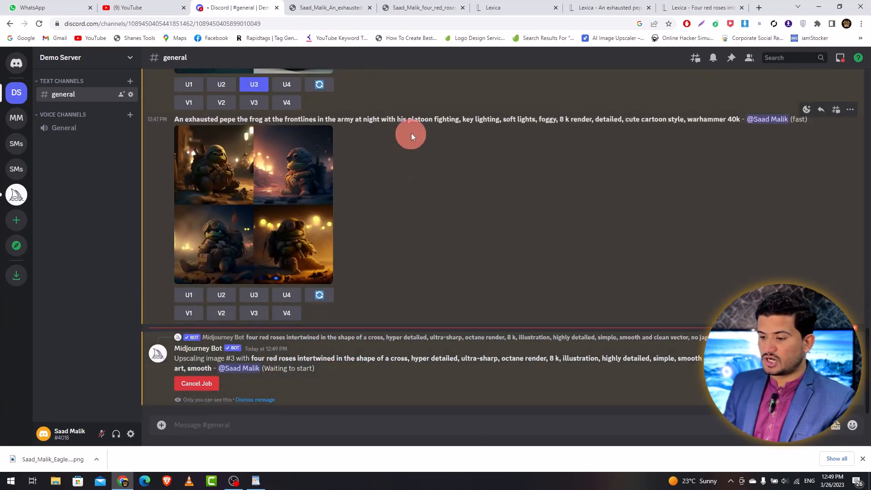
Switch to Lexica's home page and search for "Animal" images
click(528, 5)
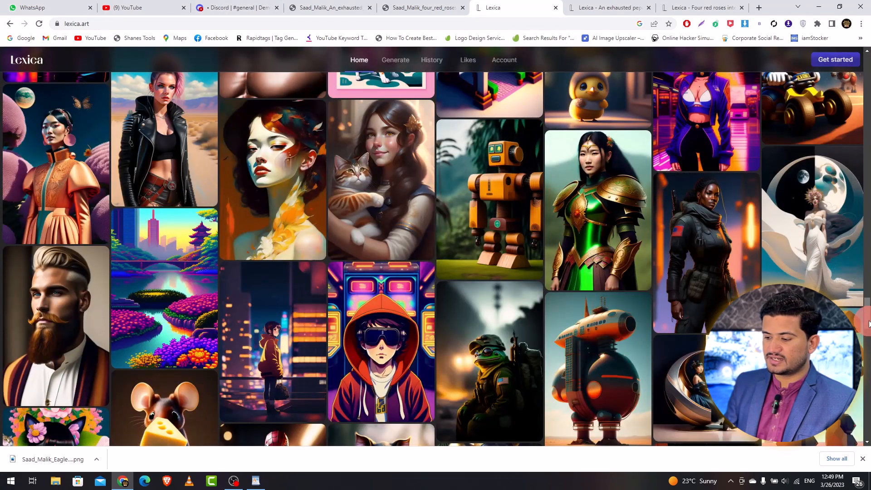
drag(867, 316, 866, 68)
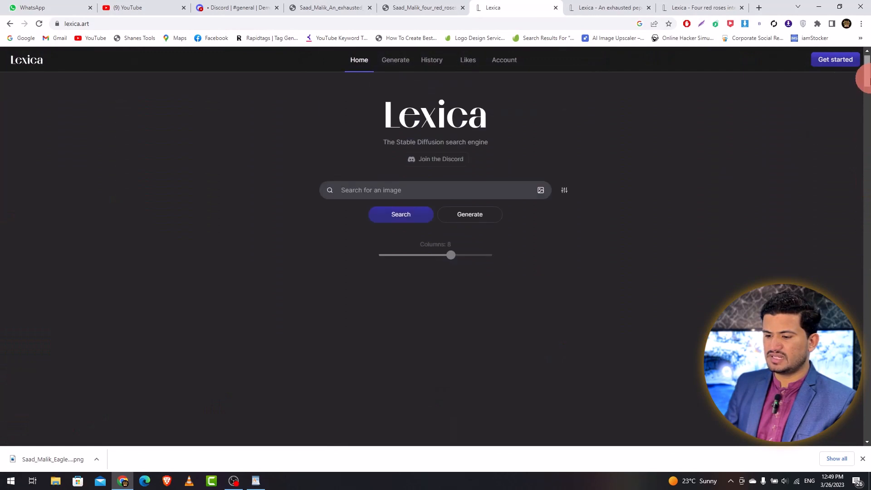
click(378, 190)
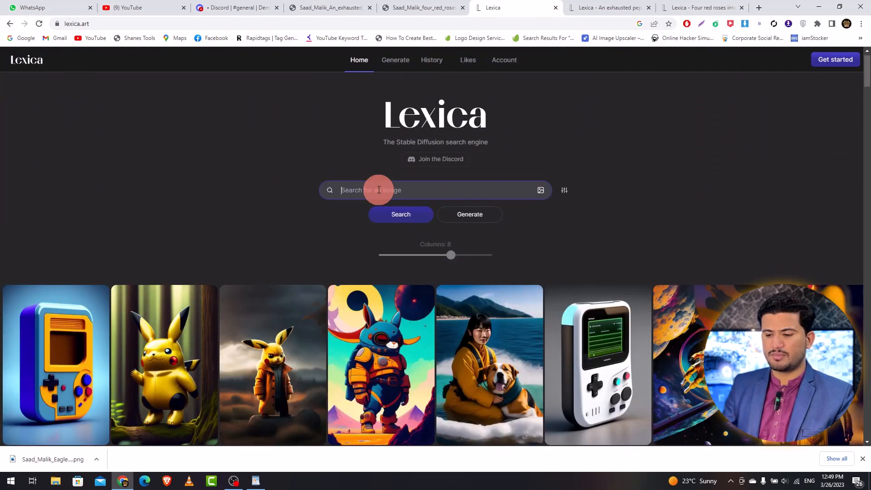
text(Animal)
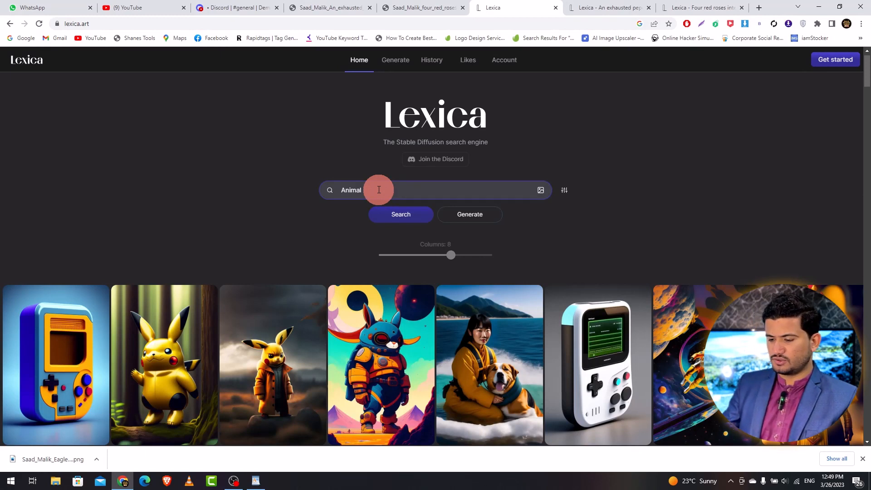
key(Return)
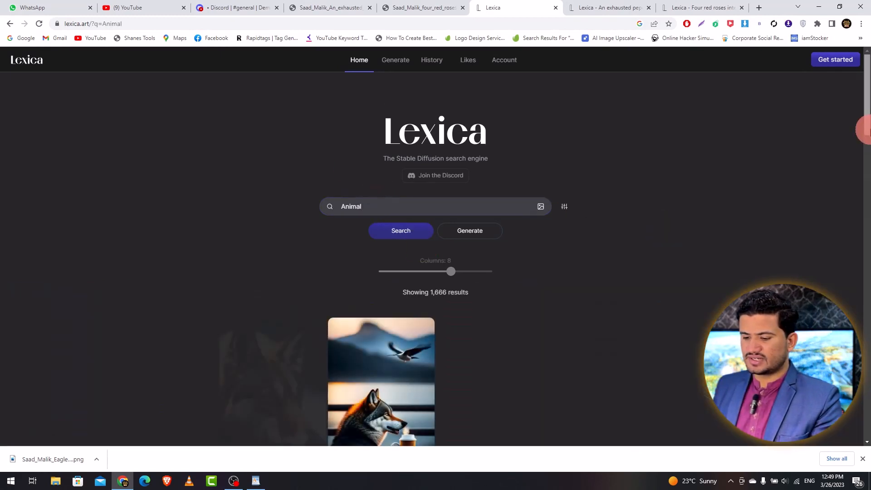
mouse_move(864, 132)
mouse_down()
mouse_move(868, 194)
mouse_move(861, 131)
mouse_up()
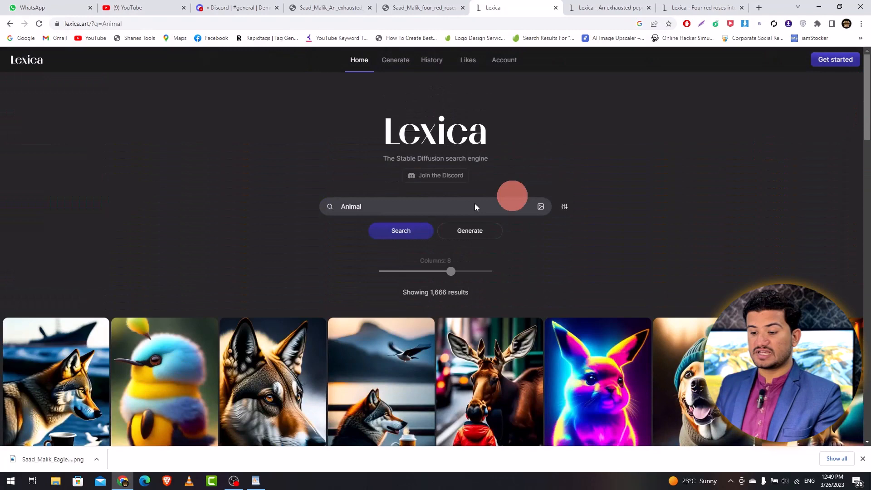
Search Lexica for "Cat" images and browse the results
click(423, 204)
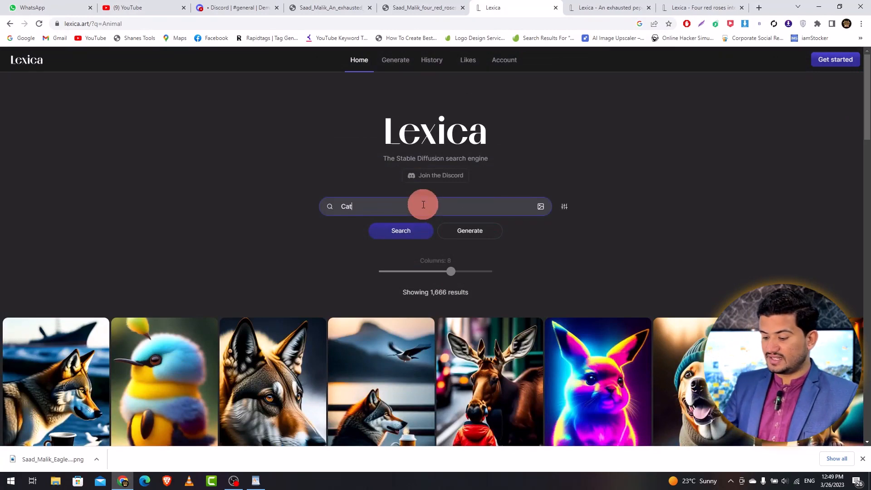
text(Cat)
key(Return)
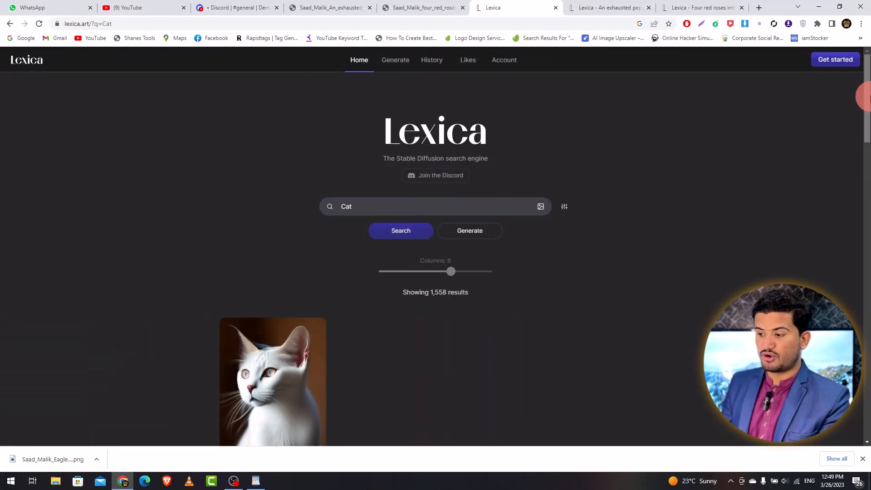
drag(868, 96, 868, 141)
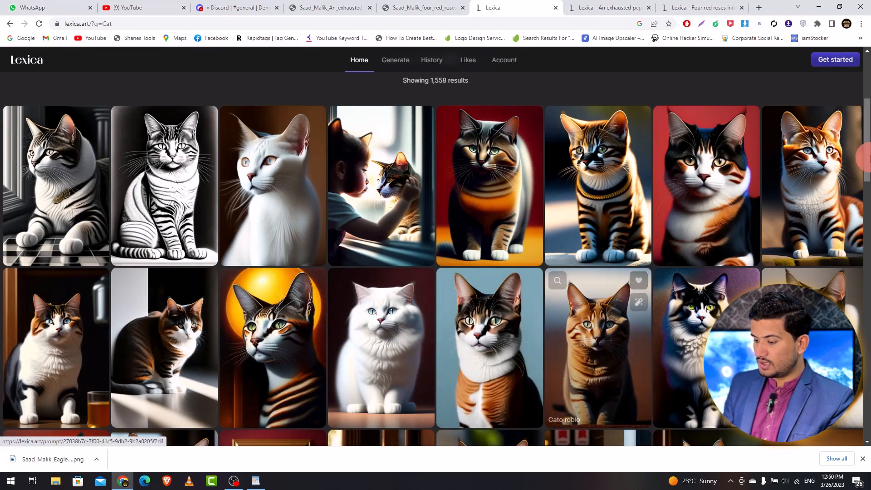
scroll(865, 163, down, 4)
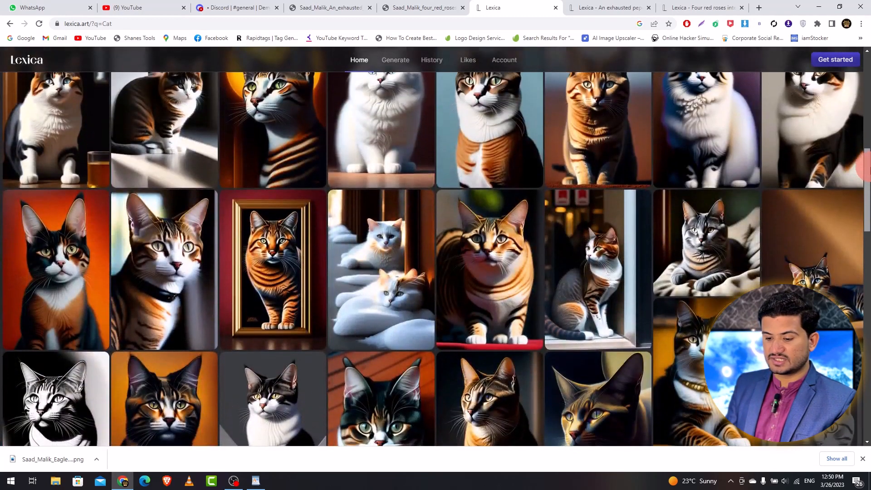
scroll(864, 167, down, 1)
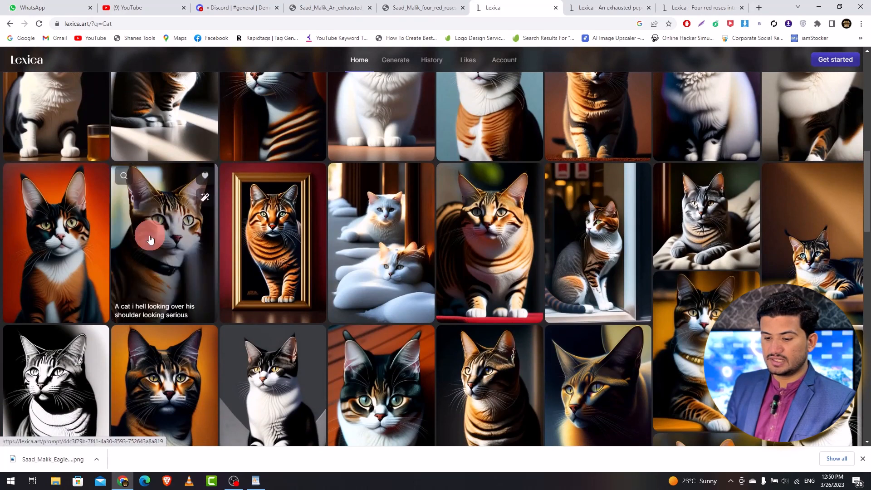
Open the gold-framed cat image in a new tab and view its "Un gatito guerrero con escudo" prompt page
right_click(152, 232)
key(Escape)
right_click(263, 221)
click(284, 226)
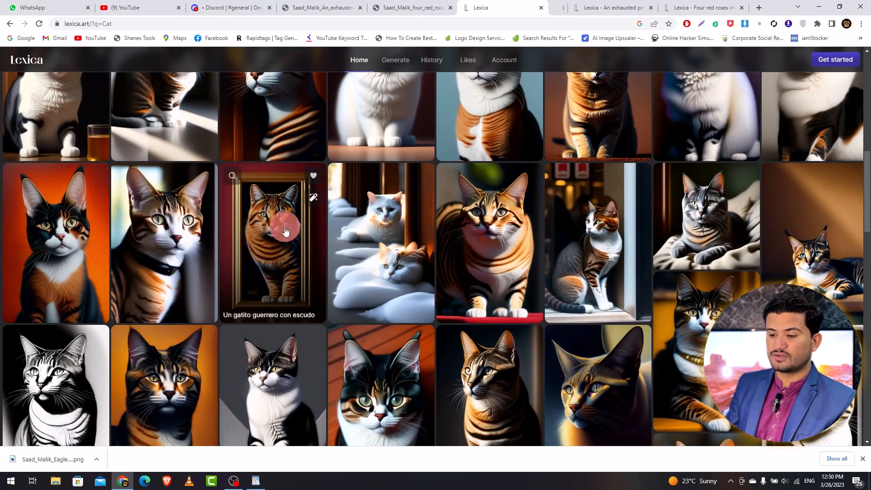
click(520, 5)
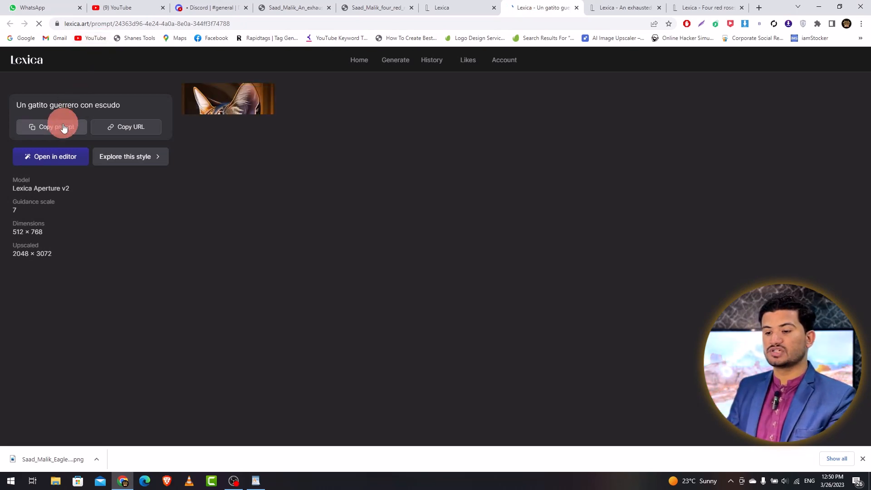
click(219, 8)
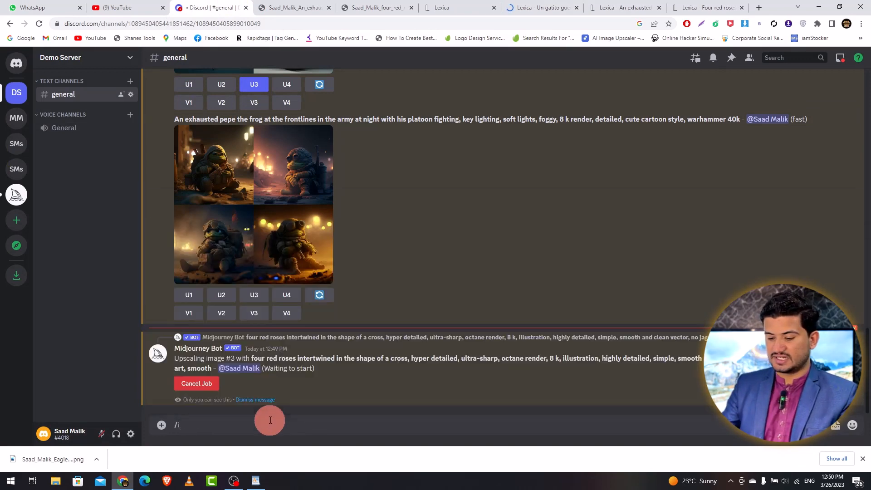
text(/ima)
key(BackSpace)
key(BackSpace)
key(BackSpace)
key(BackSpace)
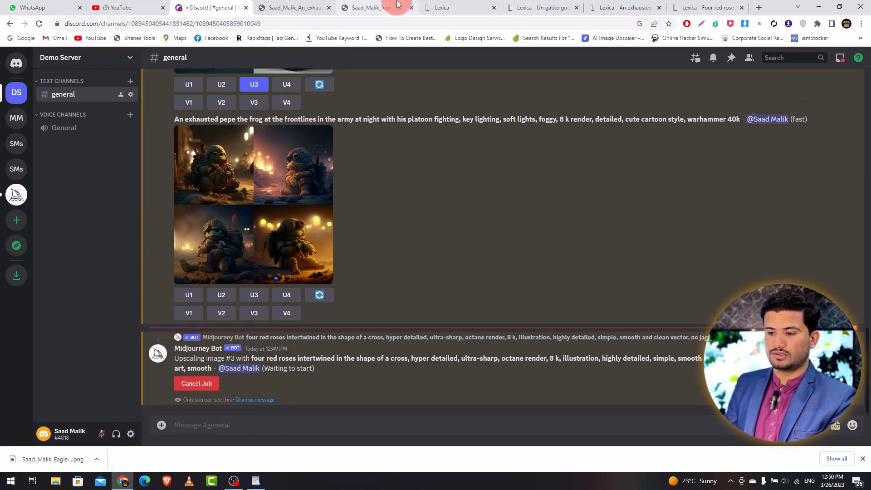
Review the open Pepe and red roses image tabs and the Lexica prompt pages, and return to Discord's #general channel
click(309, 8)
click(365, 8)
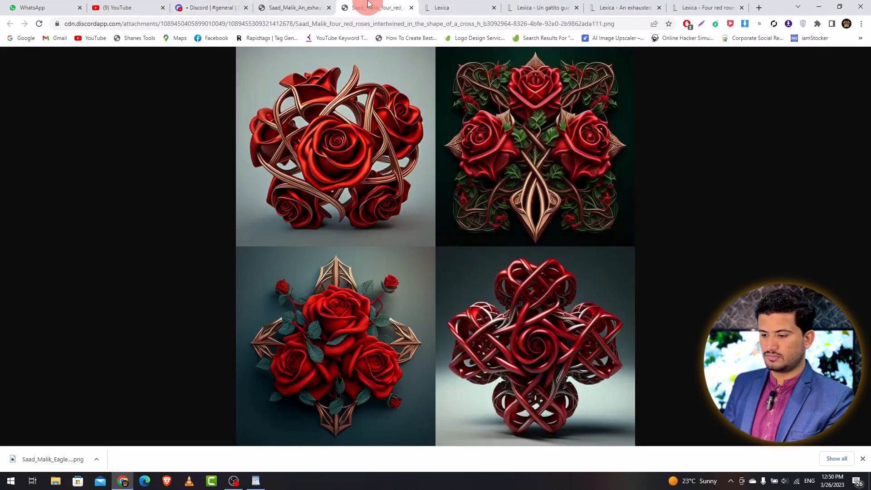
click(455, 5)
click(528, 7)
click(606, 6)
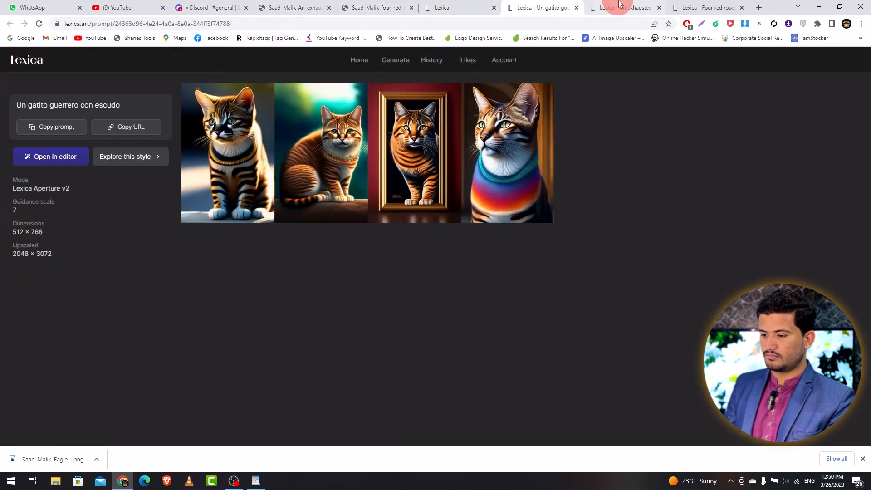
click(692, 4)
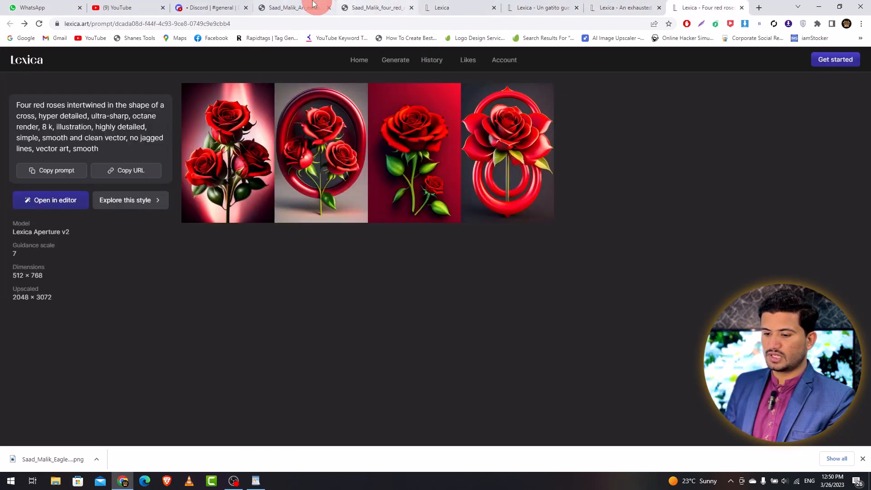
click(304, 5)
click(233, 8)
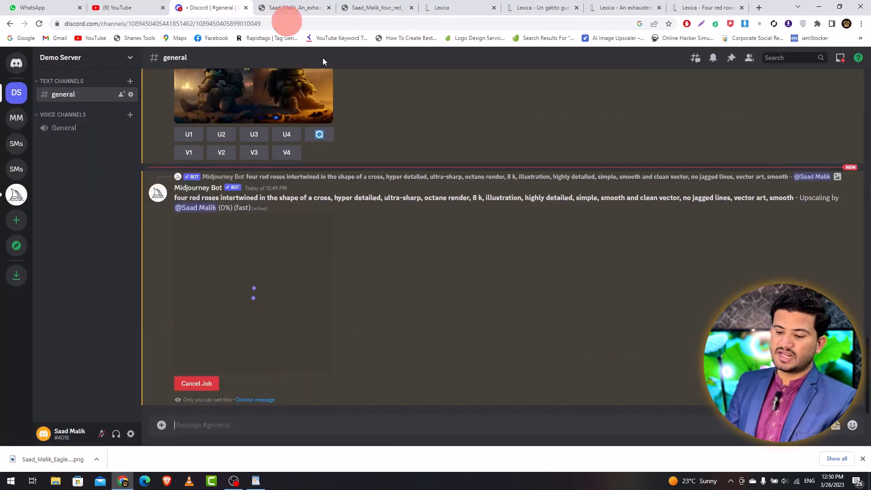